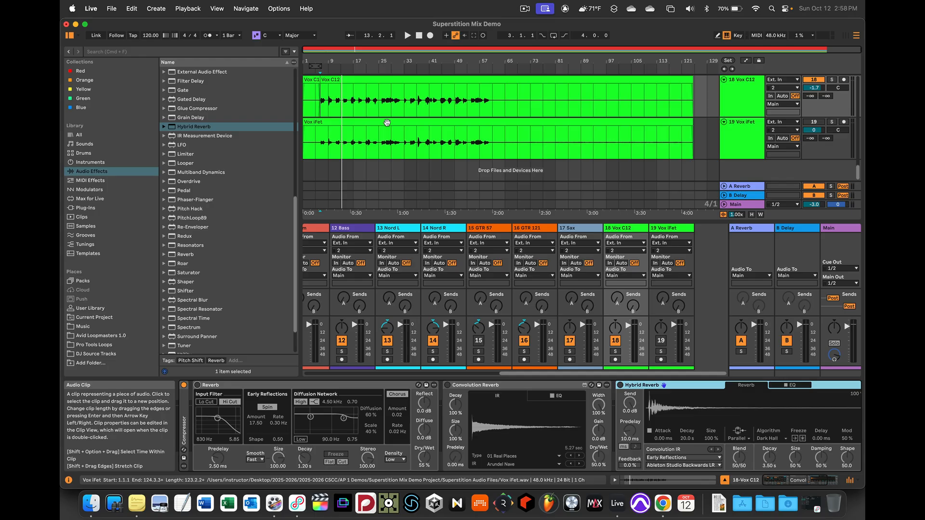
Play back a section of the mix without reverb and enable the Reverb device on the Vox C12 track
{"action": "key", "text": "space"}
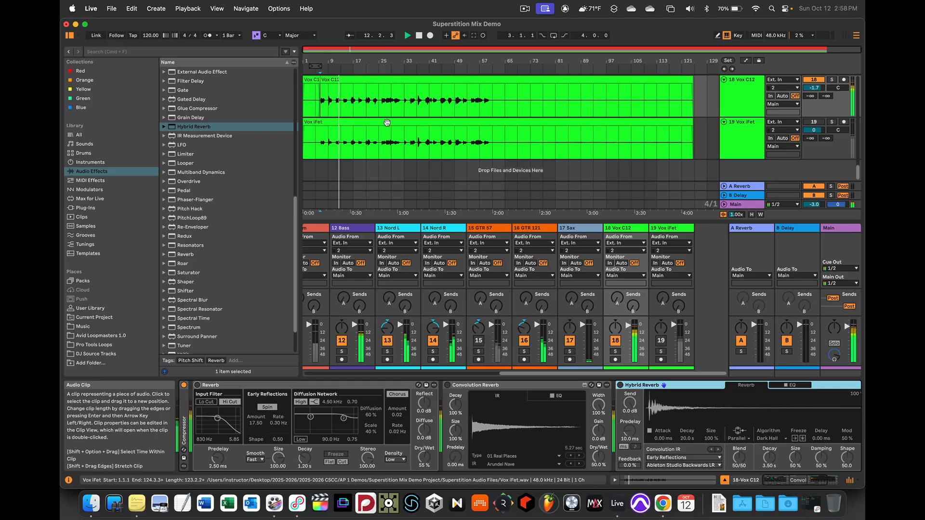
{"action": "key", "text": "space"}
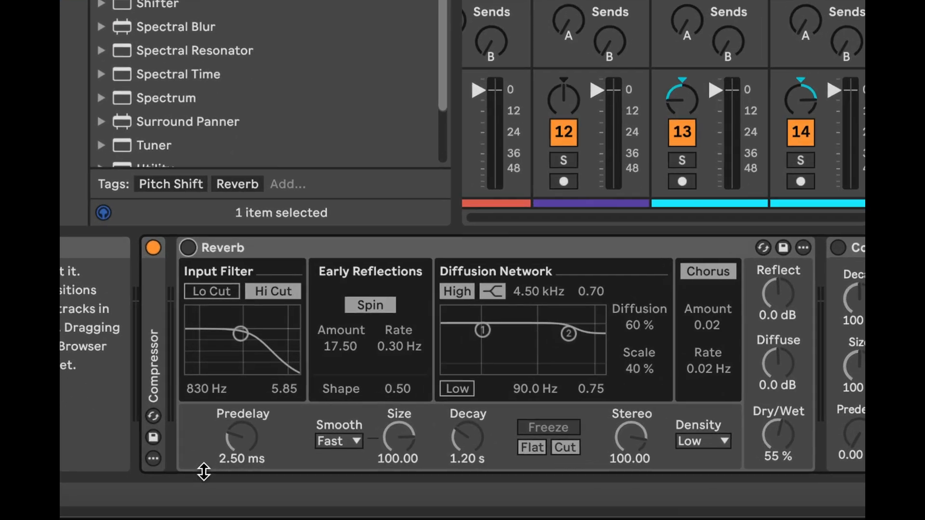
{"action": "left_click", "coordinate": [188, 247]}
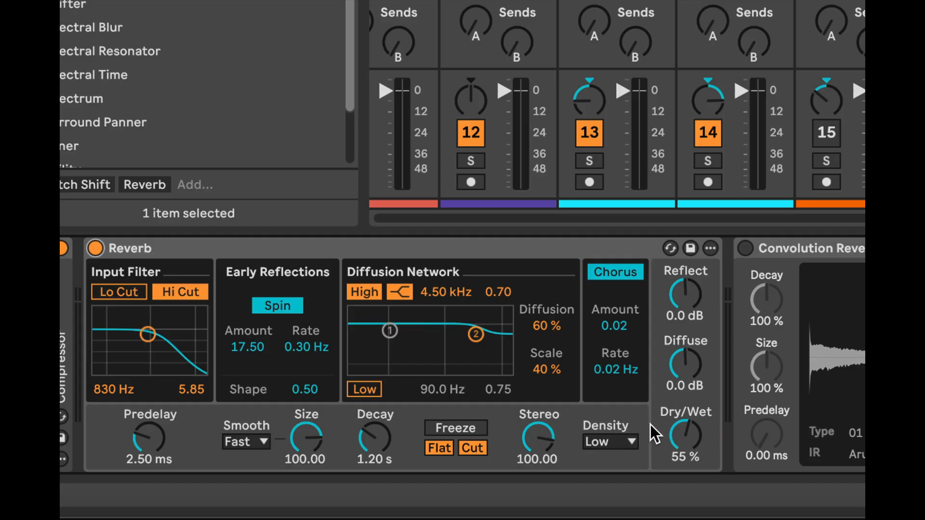
Audition the Reverb's Dry/Wet at 0 % and 100 % during playback, and settle it at 30 %
{"action": "left_click_drag", "start_coordinate": [687, 453], "coordinate": [687, 453]}
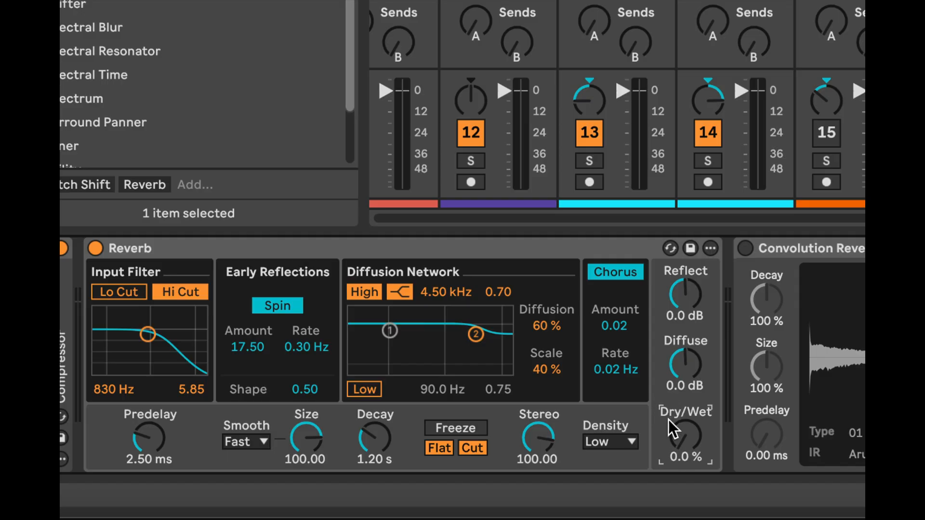
{"action": "left_click_drag", "start_coordinate": [680, 450], "coordinate": [681, 458]}
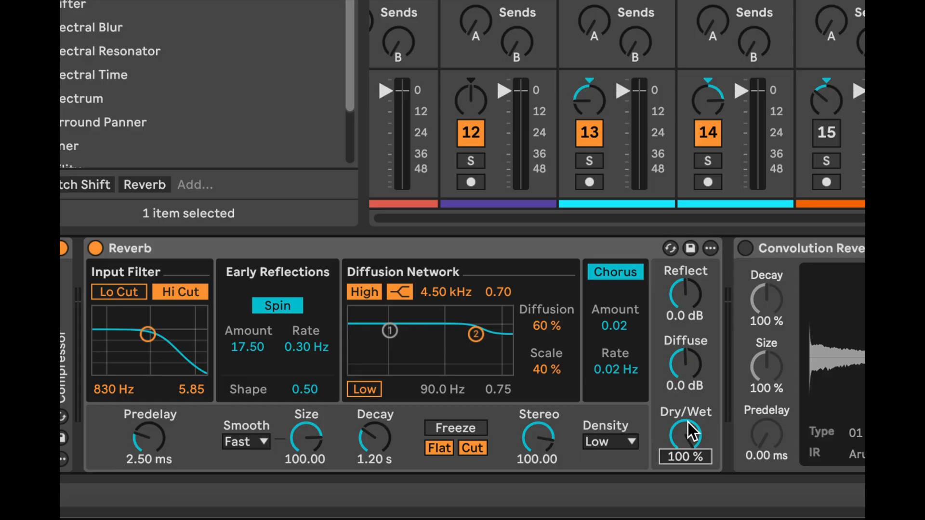
{"action": "key", "text": "space"}
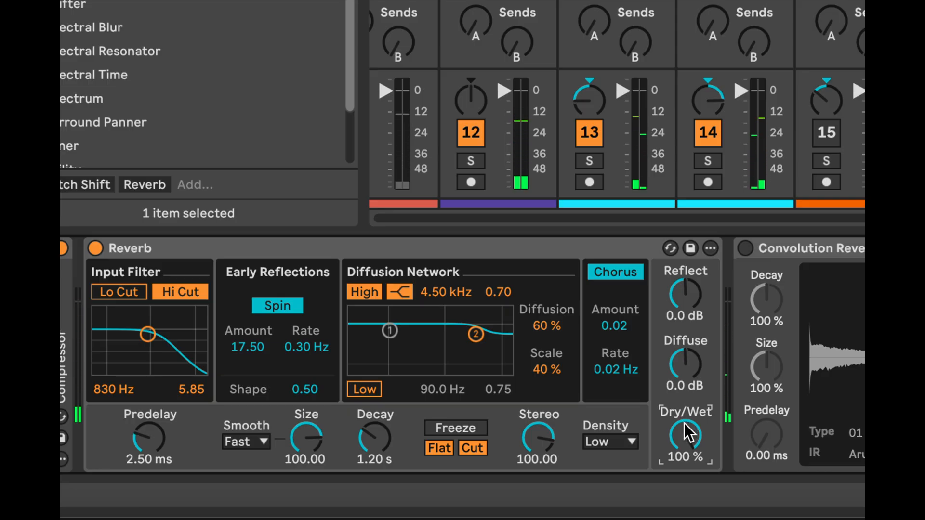
{"action": "left_click_drag", "start_coordinate": [685, 423], "coordinate": [685, 492]}
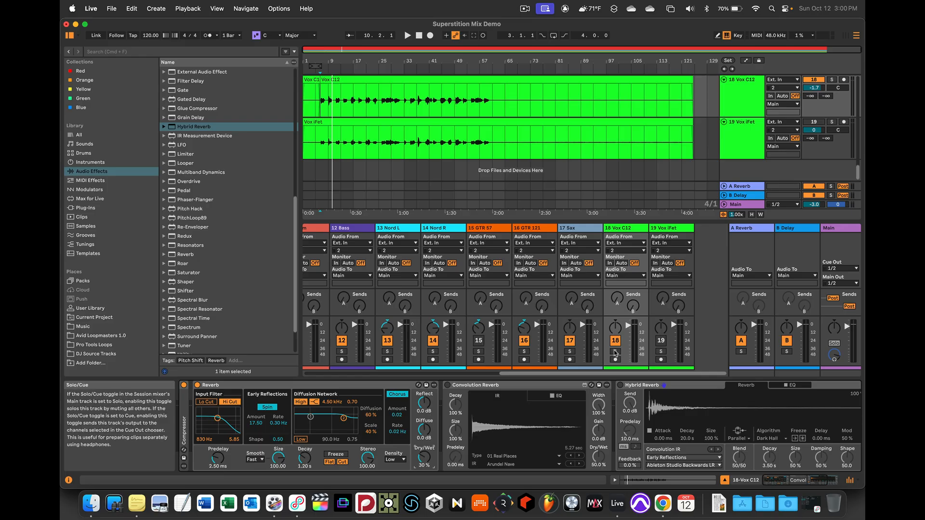
Solo the Vox C12 track and audition the Reverb's Decay at 7.15 s and at 517 ms
{"action": "left_click", "coordinate": [614, 353]}
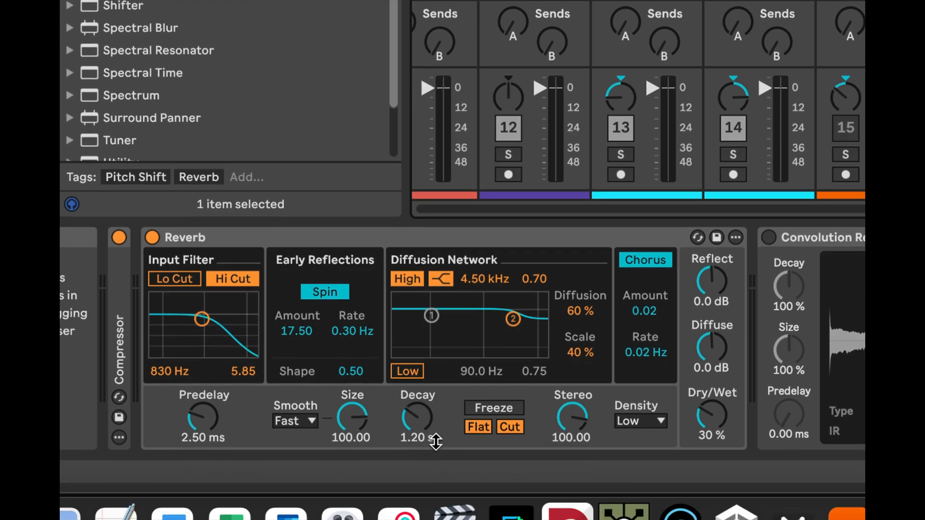
{"action": "mouse_move", "coordinate": [417, 422]}
{"action": "left_mouse_down"}
{"action": "mouse_move", "coordinate": [417, 379]}
{"action": "mouse_move", "coordinate": [418, 416]}
{"action": "left_mouse_up"}
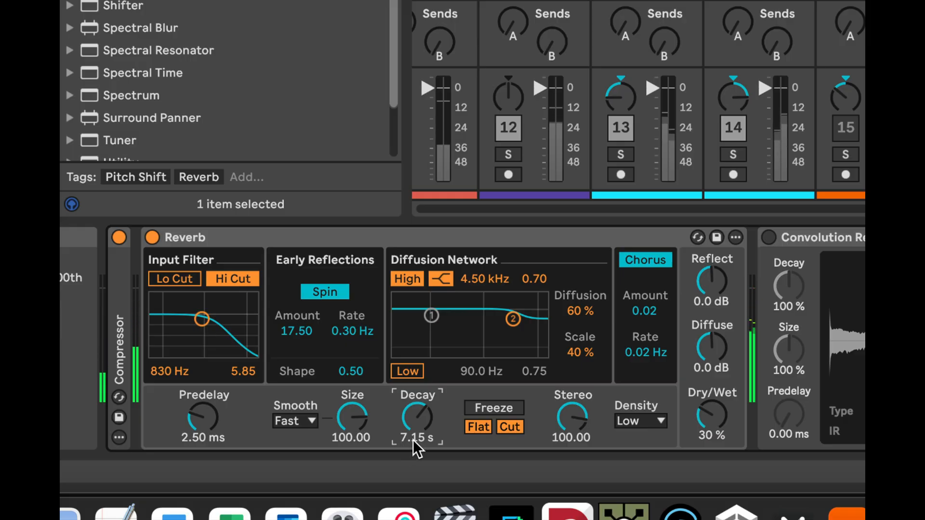
{"action": "left_click_drag", "start_coordinate": [418, 417], "coordinate": [417, 464]}
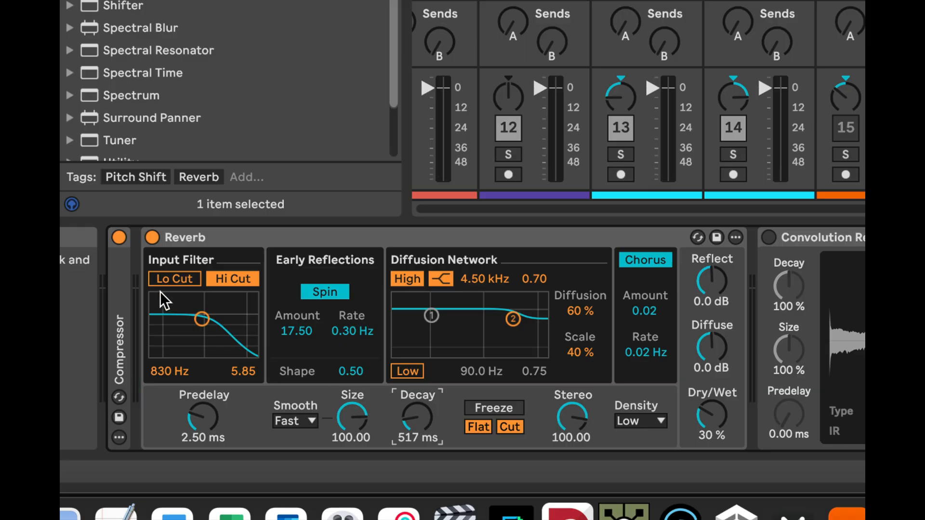
Compare the vocal with the Reverb bypassed and enabled, and set its Decay to 1.12 s
{"action": "left_click", "coordinate": [152, 237]}
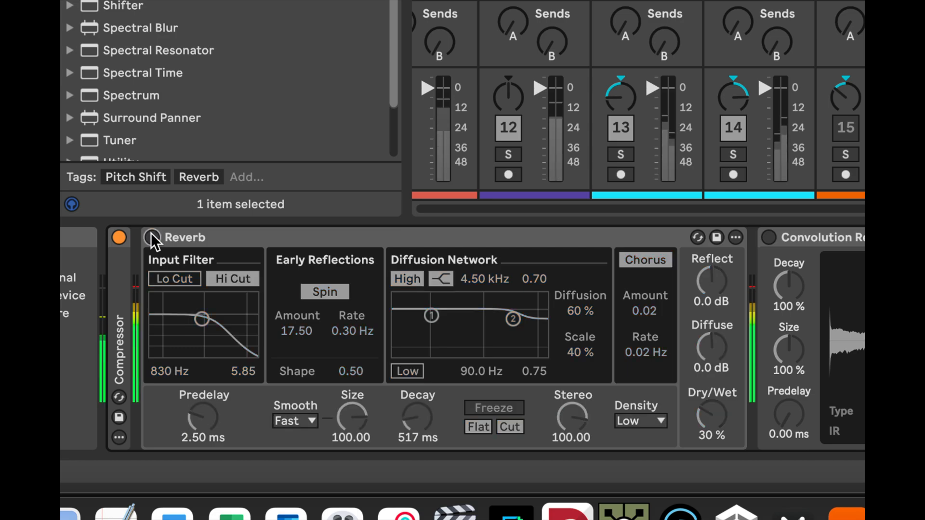
{"action": "left_click", "coordinate": [151, 236]}
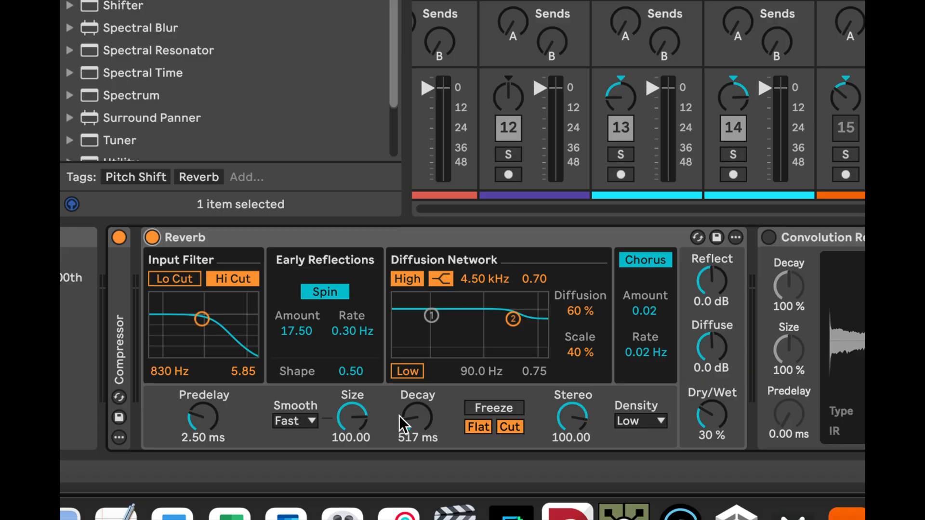
{"action": "left_click_drag", "start_coordinate": [412, 424], "coordinate": [412, 420]}
{"action": "left_click_drag", "start_coordinate": [412, 419], "coordinate": [411, 410]}
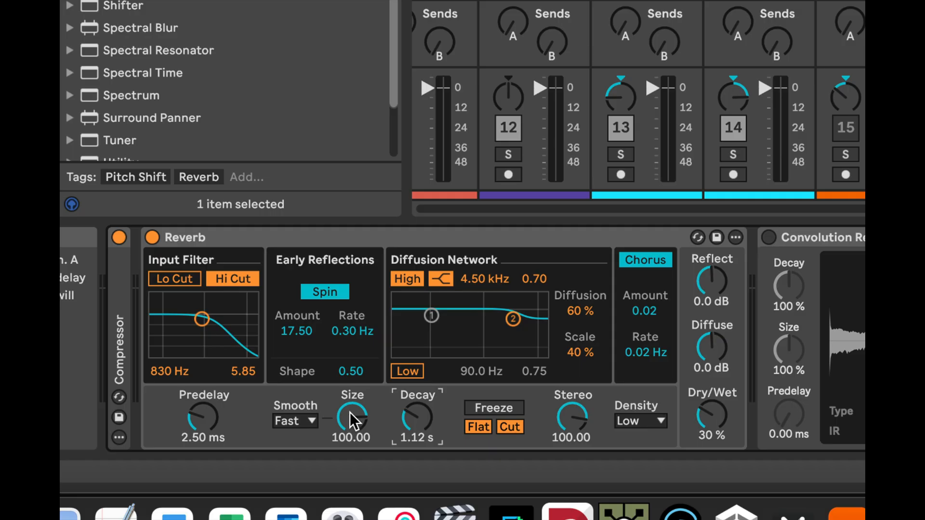
Audition the Reverb's Size at 6.07, 0.85 and 108.09, and bring it to 1.40
{"action": "left_click_drag", "start_coordinate": [351, 421], "coordinate": [351, 464]}
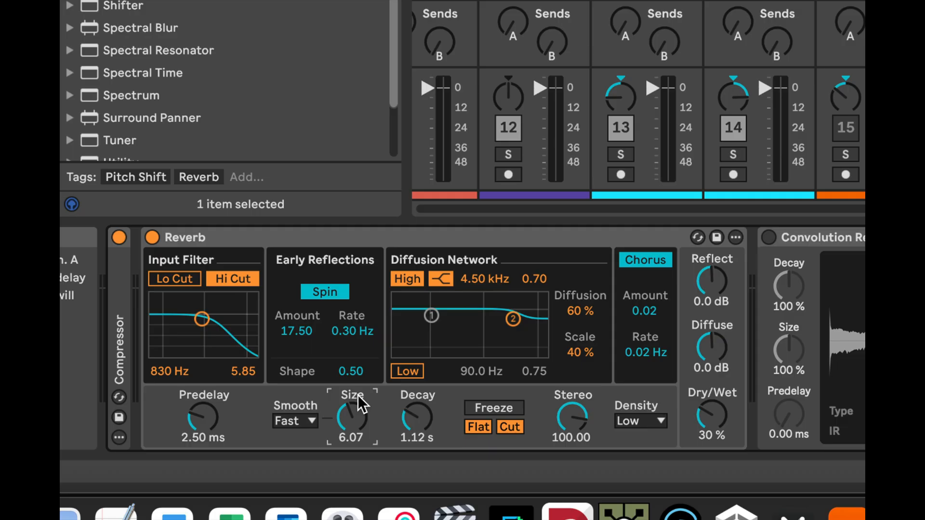
{"action": "left_click_drag", "start_coordinate": [351, 411], "coordinate": [351, 450]}
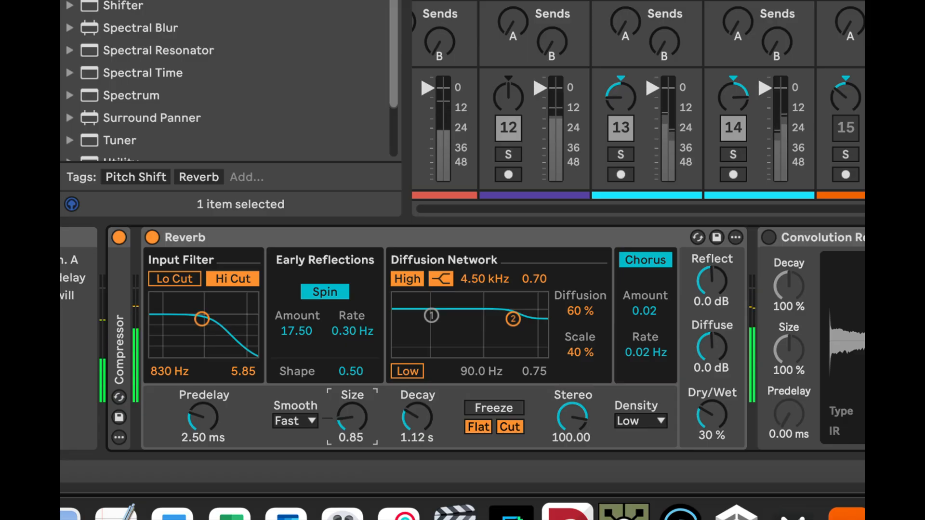
{"action": "left_click_drag", "start_coordinate": [354, 423], "coordinate": [354, 400]}
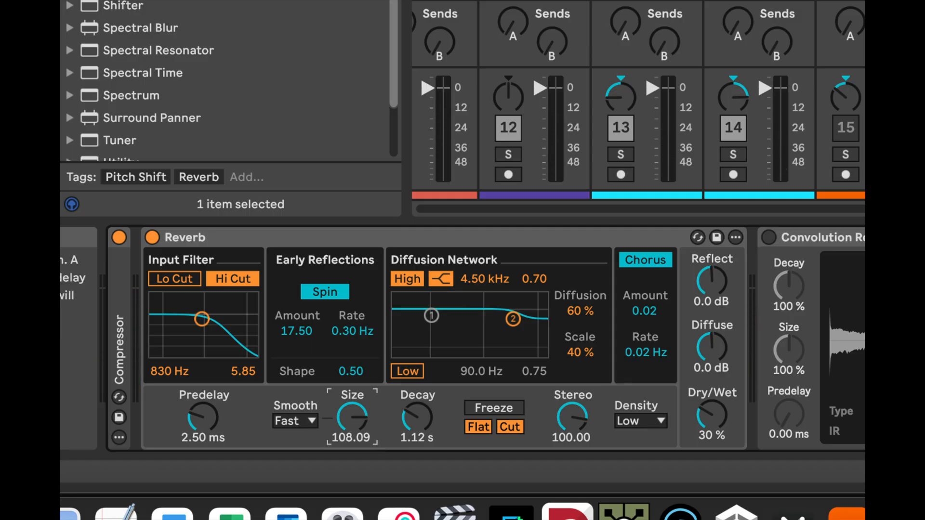
{"action": "mouse_move", "coordinate": [352, 417]}
{"action": "left_mouse_down"}
{"action": "mouse_move", "coordinate": [352, 467]}
{"action": "mouse_move", "coordinate": [352, 417]}
{"action": "left_mouse_up"}
{"action": "left_click_drag", "start_coordinate": [351, 415], "coordinate": [356, 439]}
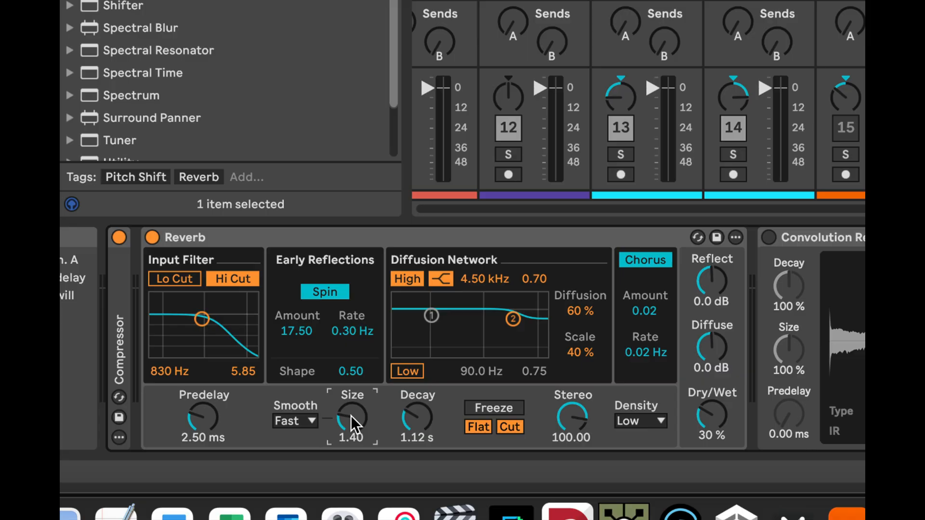
Audition the Reverb's Predelay at 0.50 ms and 250 ms, with the Decay raised to 2.64 s
{"action": "left_click", "coordinate": [204, 413]}
{"action": "left_click_drag", "start_coordinate": [205, 414], "coordinate": [204, 450]}
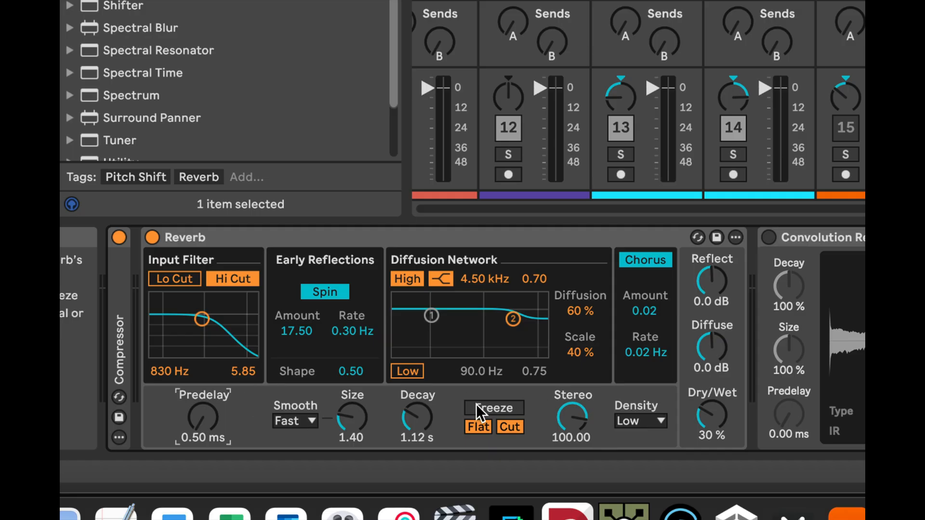
{"action": "key", "text": "space"}
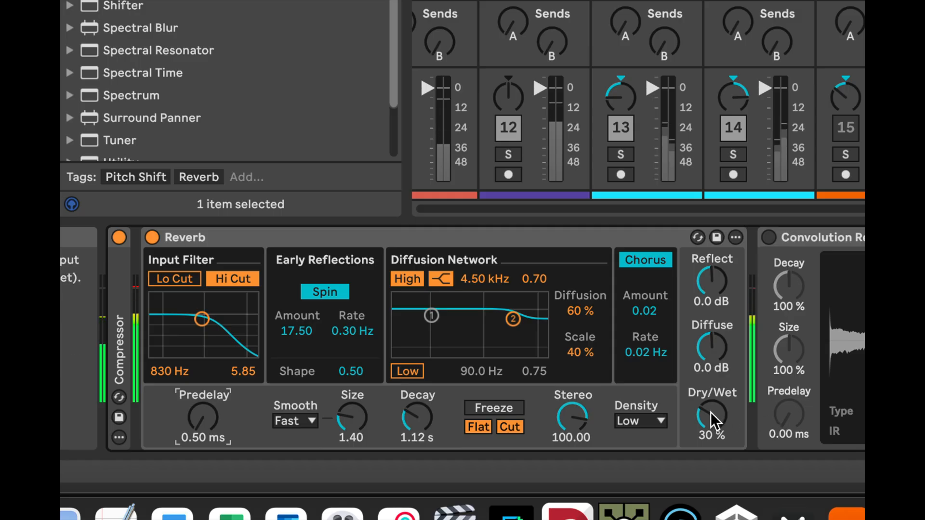
{"action": "left_click_drag", "start_coordinate": [415, 426], "coordinate": [415, 402]}
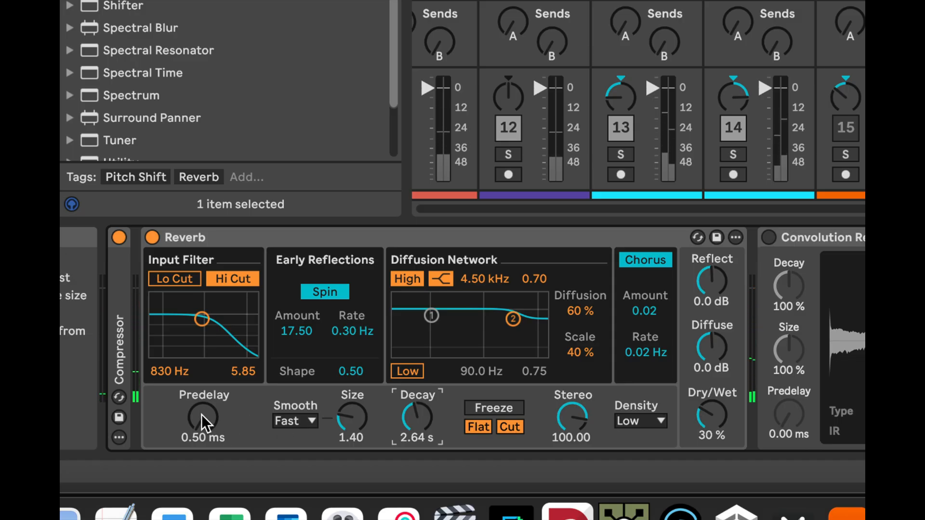
{"action": "scroll", "coordinate": [202, 414], "scroll_direction": "up", "scroll_amount": 10}
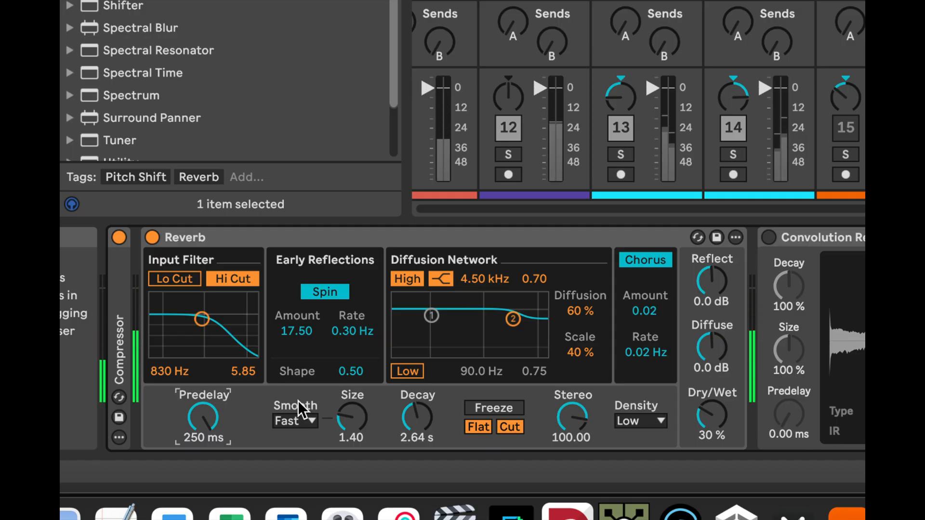
Set the Reverb's Size to 55.09, Predelay to 3.26 ms and Decay to 679 ms, trying a 975 ms Decay on the way
{"action": "mouse_move", "coordinate": [406, 413]}
{"action": "left_mouse_down"}
{"action": "mouse_move", "coordinate": [406, 436]}
{"action": "mouse_move", "coordinate": [406, 413]}
{"action": "left_mouse_up"}
{"action": "left_click", "coordinate": [359, 431]}
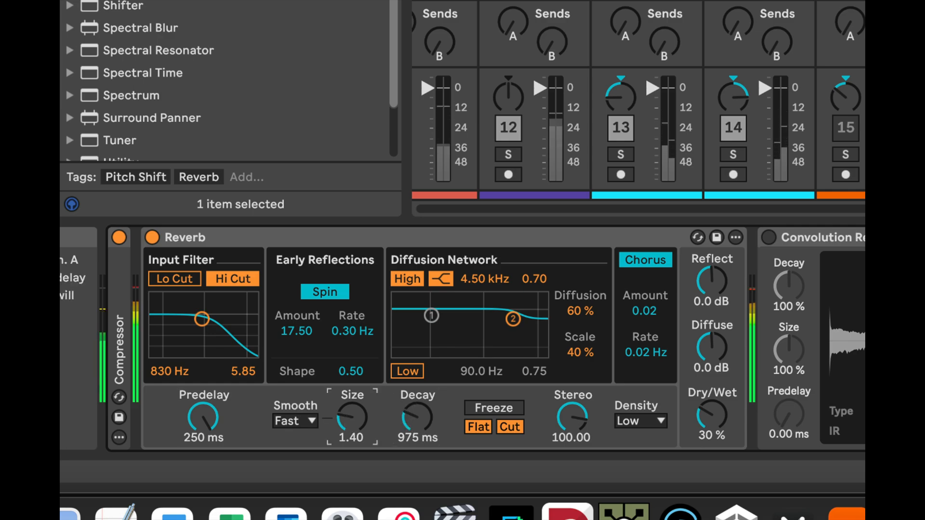
{"action": "left_click_drag", "start_coordinate": [346, 424], "coordinate": [346, 395]}
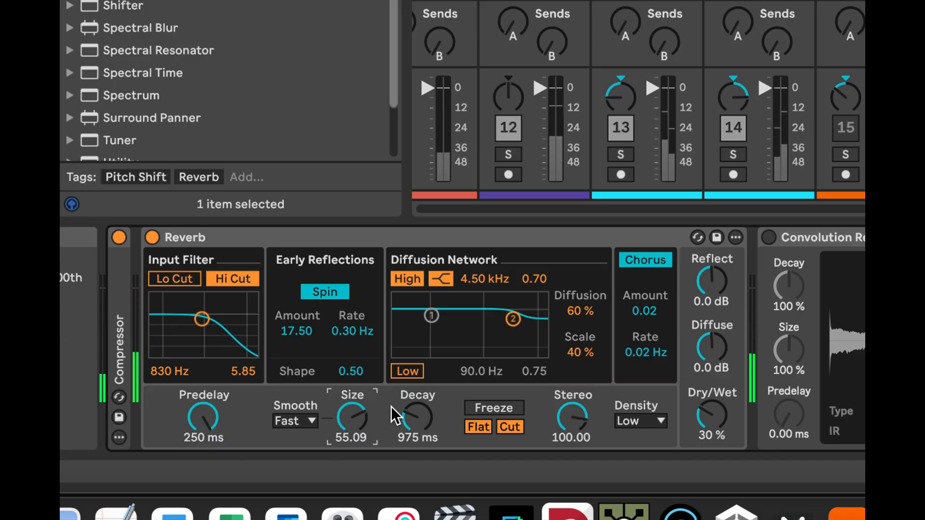
{"action": "left_click_drag", "start_coordinate": [204, 413], "coordinate": [204, 458]}
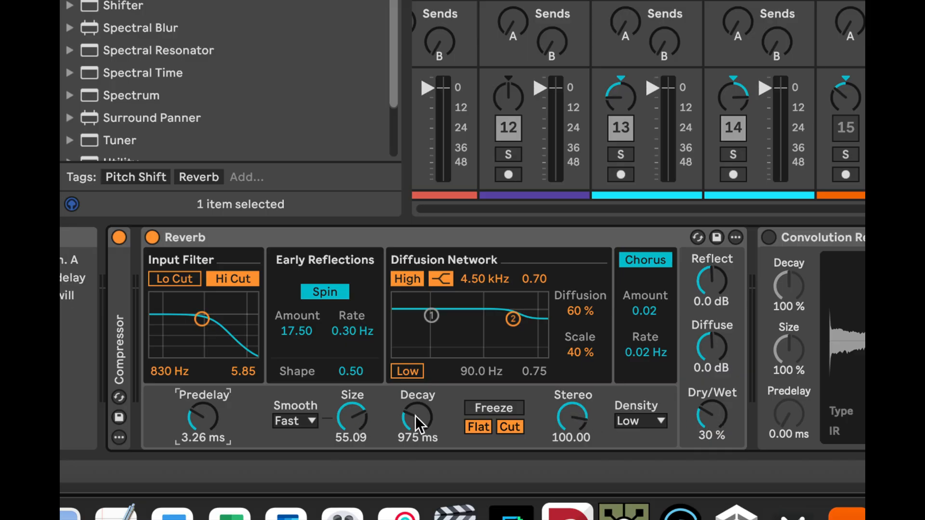
{"action": "left_click_drag", "start_coordinate": [415, 415], "coordinate": [416, 434]}
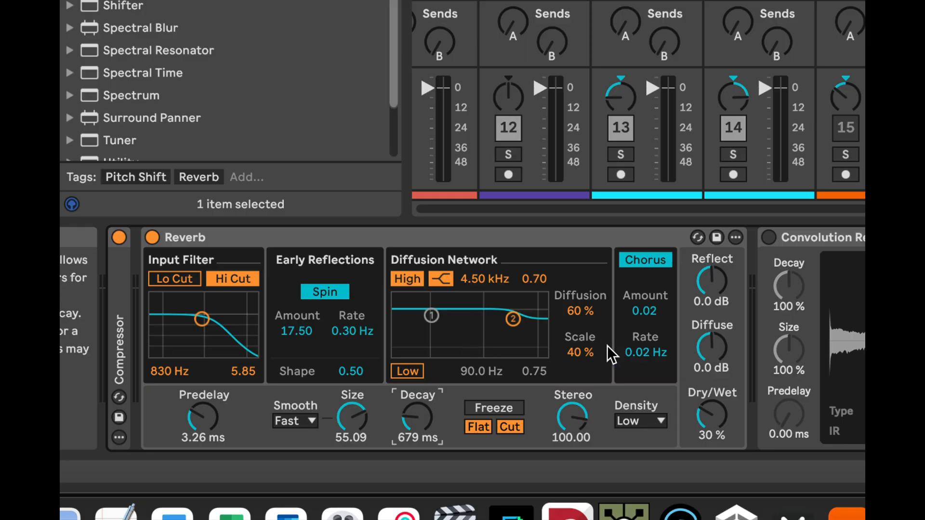
Bypass the Reverb device and enable the Convolution Reverb on the vocal track
{"action": "left_click", "coordinate": [152, 237]}
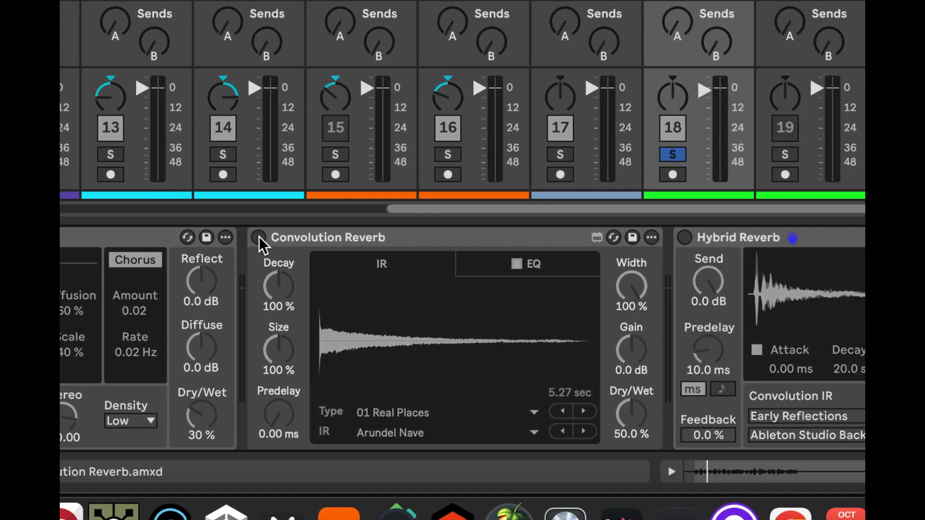
{"action": "left_click", "coordinate": [259, 237]}
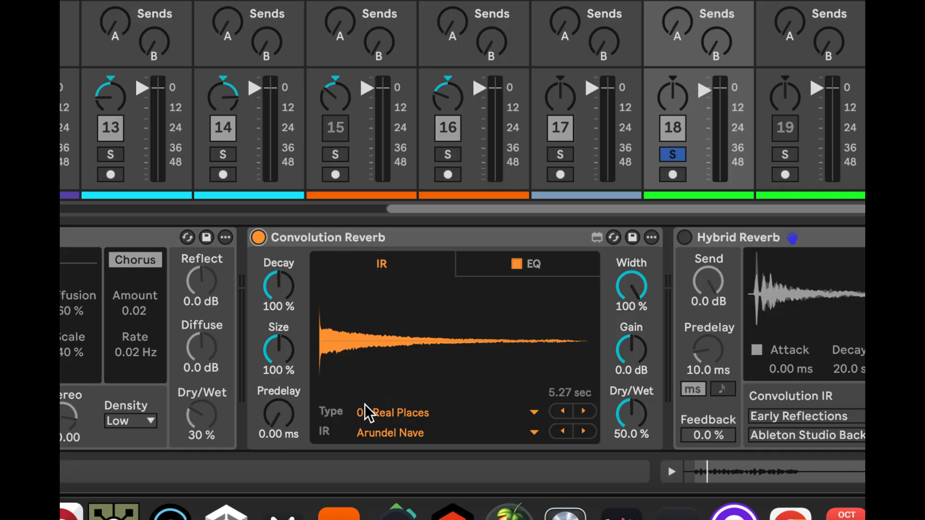
Load the BM7 Stone Quarry impulse response from the 06 Bigger Spaces type in the Convolution Reverb
{"action": "left_click", "coordinate": [517, 413]}
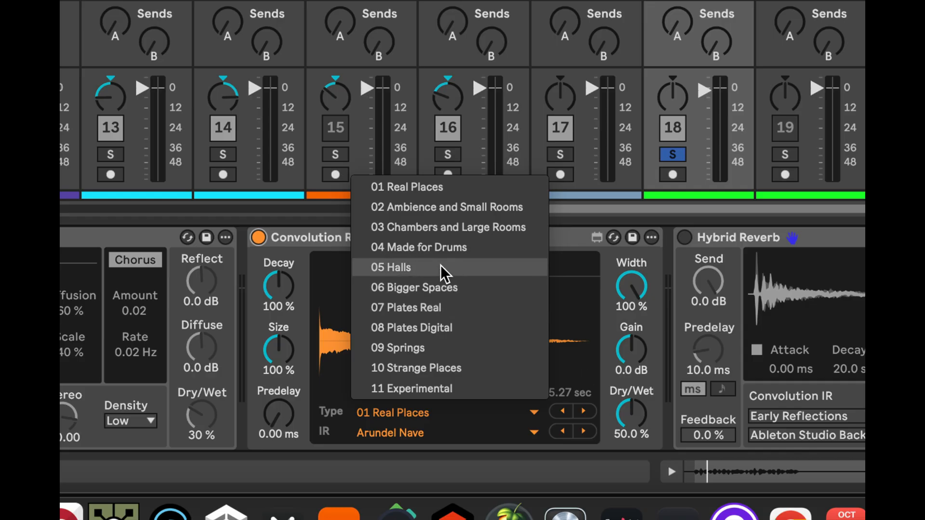
{"action": "left_click", "coordinate": [444, 285]}
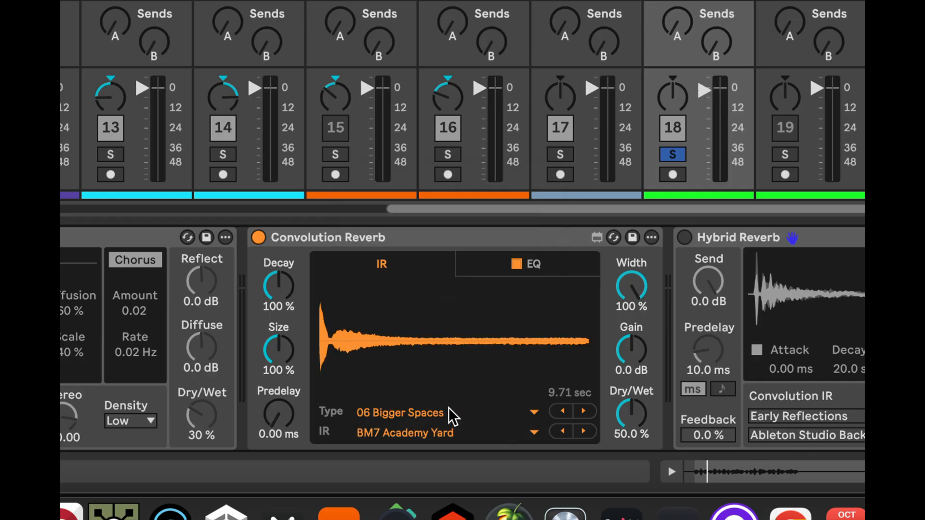
{"action": "left_click", "coordinate": [532, 431]}
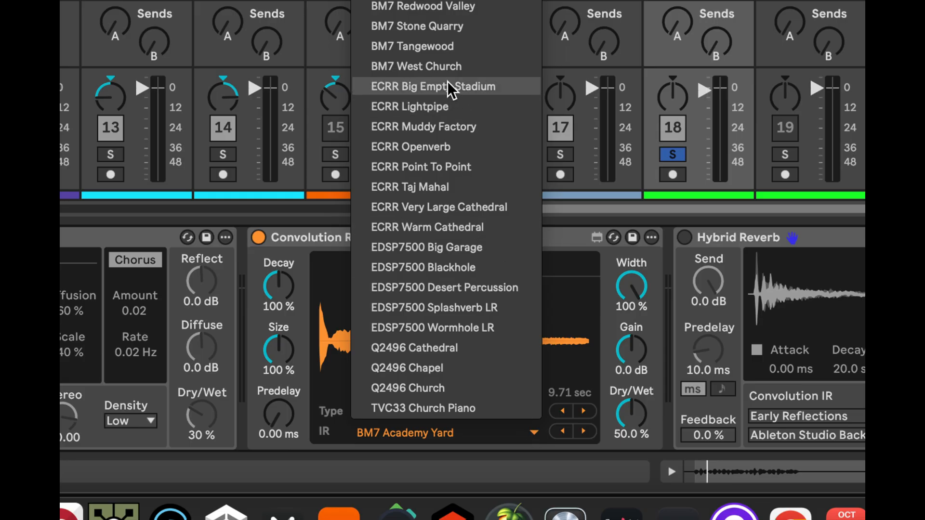
{"action": "left_click", "coordinate": [434, 27]}
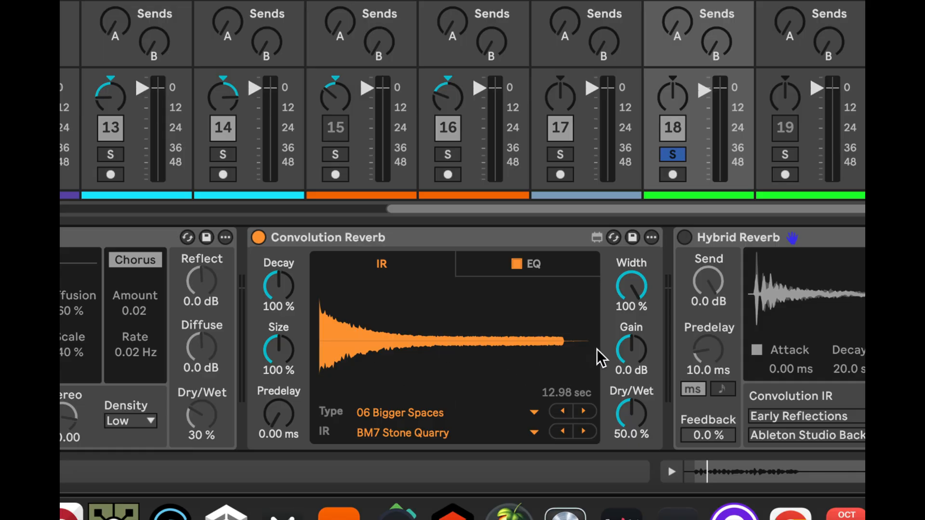
Try the Convolution Reverb's Decay at 96.9 % and Size at 91.5 %, and return both to 100 %
{"action": "left_click", "coordinate": [624, 285]}
{"action": "mouse_move", "coordinate": [626, 286]}
{"action": "left_mouse_down"}
{"action": "mouse_move", "coordinate": [626, 340]}
{"action": "mouse_move", "coordinate": [626, 289]}
{"action": "left_mouse_up"}
{"action": "mouse_move", "coordinate": [280, 302]}
{"action": "left_mouse_down"}
{"action": "mouse_move", "coordinate": [280, 283]}
{"action": "mouse_move", "coordinate": [280, 297]}
{"action": "left_mouse_up"}
{"action": "left_click_drag", "start_coordinate": [279, 347], "coordinate": [279, 347]}
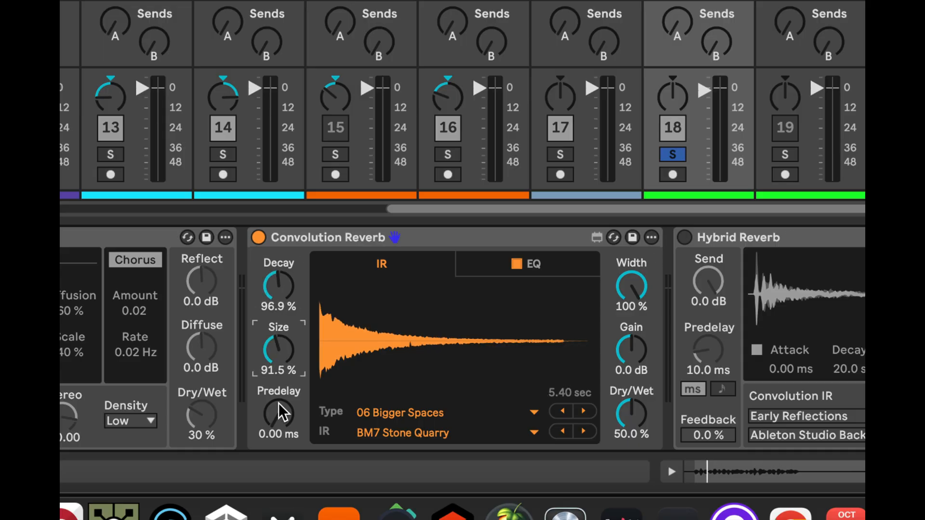
{"action": "left_click_drag", "start_coordinate": [284, 414], "coordinate": [284, 415]}
{"action": "left_click_drag", "start_coordinate": [282, 351], "coordinate": [282, 343]}
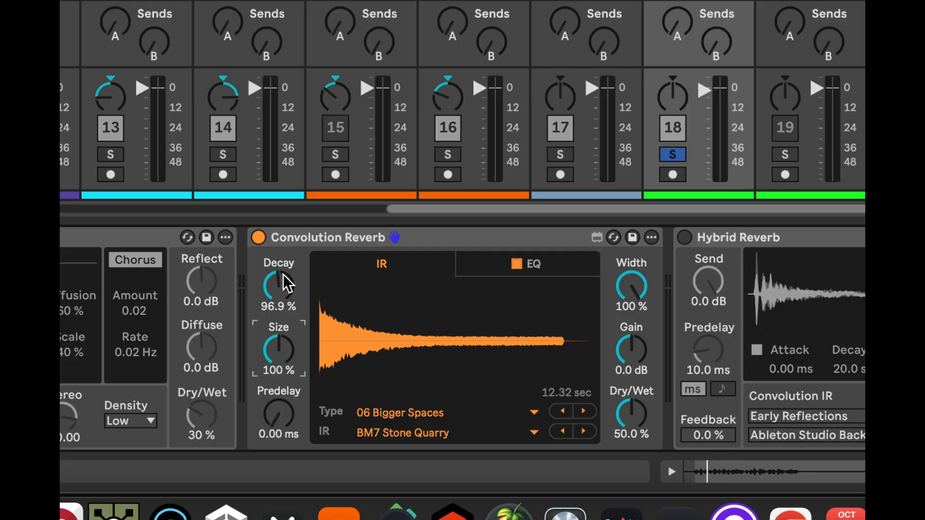
{"action": "left_click_drag", "start_coordinate": [286, 284], "coordinate": [288, 283]}
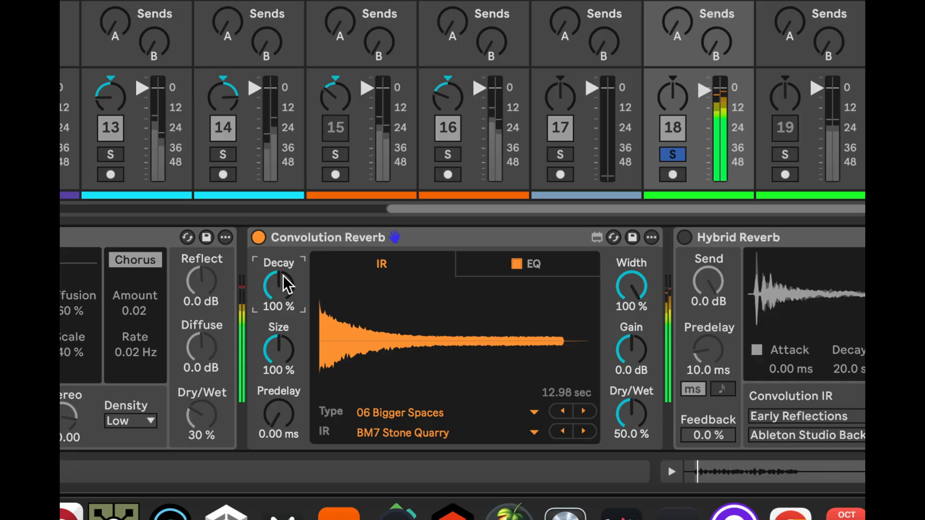
Set the Convolution Reverb's Dry/Wet to 24 % while the vocal plays
{"action": "left_click_drag", "start_coordinate": [632, 416], "coordinate": [631, 436]}
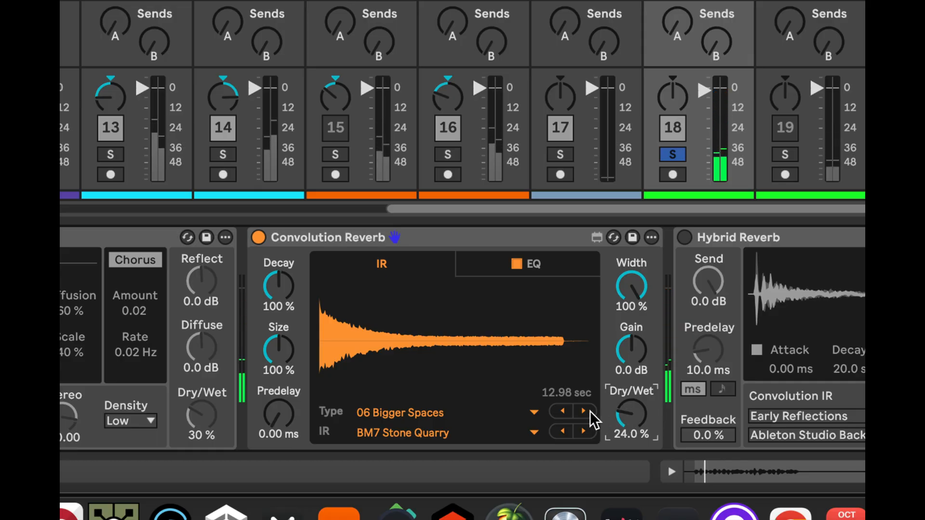
Load the St Pauls Hall Huddersfield Far impulse response from the 01 Real Places type in the Convolution Reverb
{"action": "left_click", "coordinate": [535, 413]}
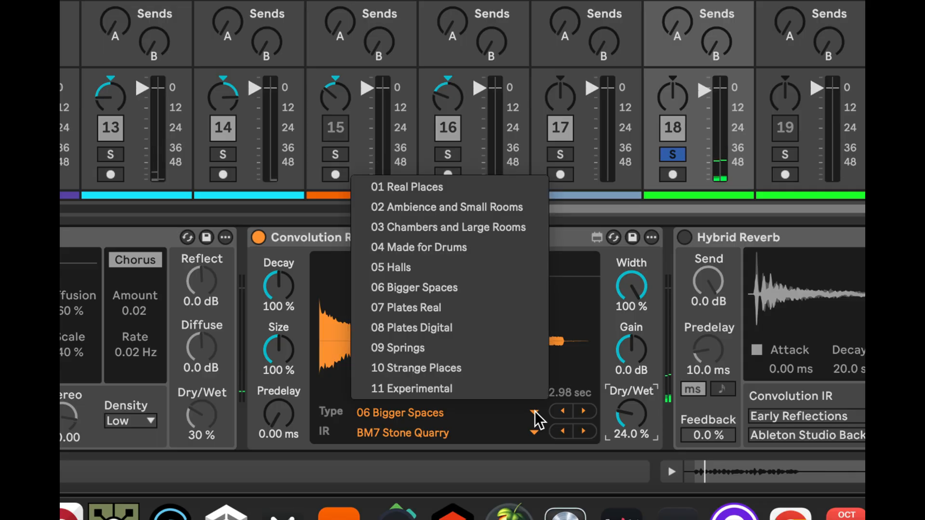
{"action": "left_click", "coordinate": [472, 188]}
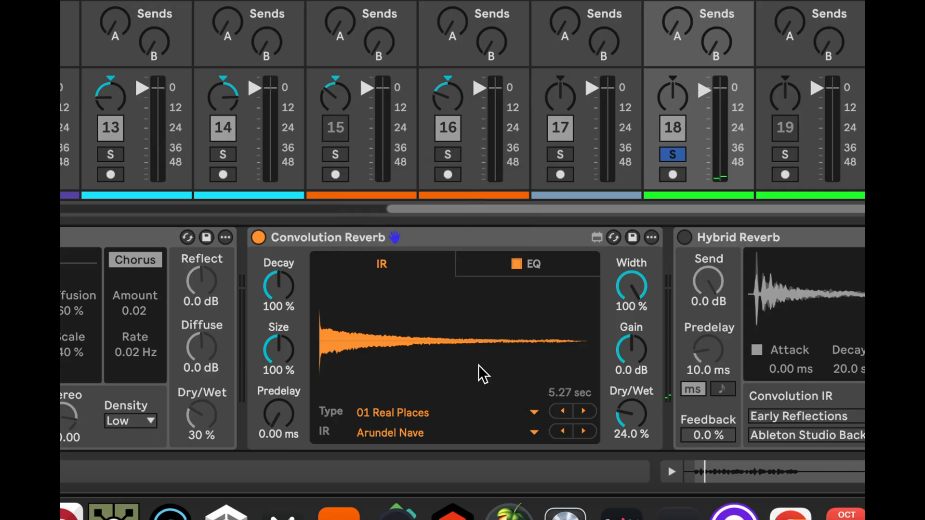
{"action": "left_click", "coordinate": [531, 432]}
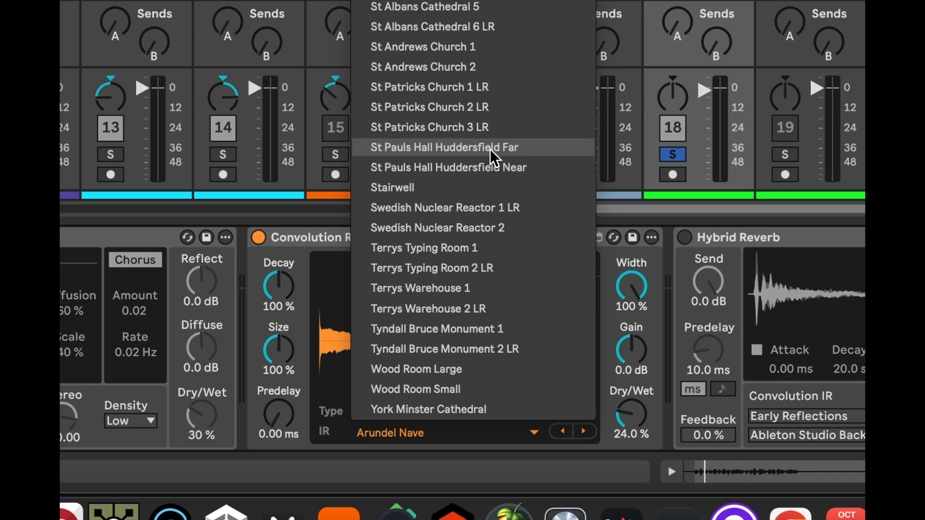
{"action": "left_click", "coordinate": [519, 148]}
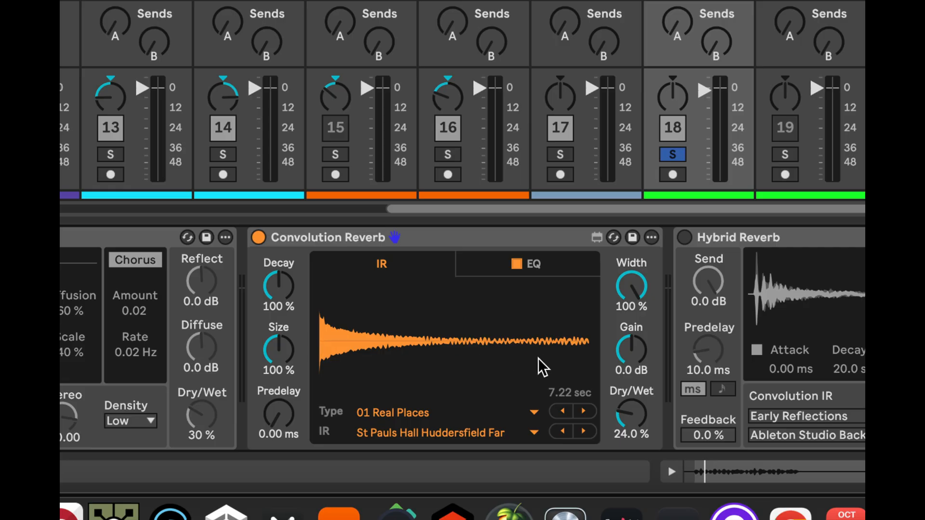
Play the vocal and set the Convolution Reverb's Dry/Wet to 25.6 %, Width to 70.9 % and Decay to 117 %
{"action": "key", "text": "space"}
{"action": "left_click", "coordinate": [626, 409]}
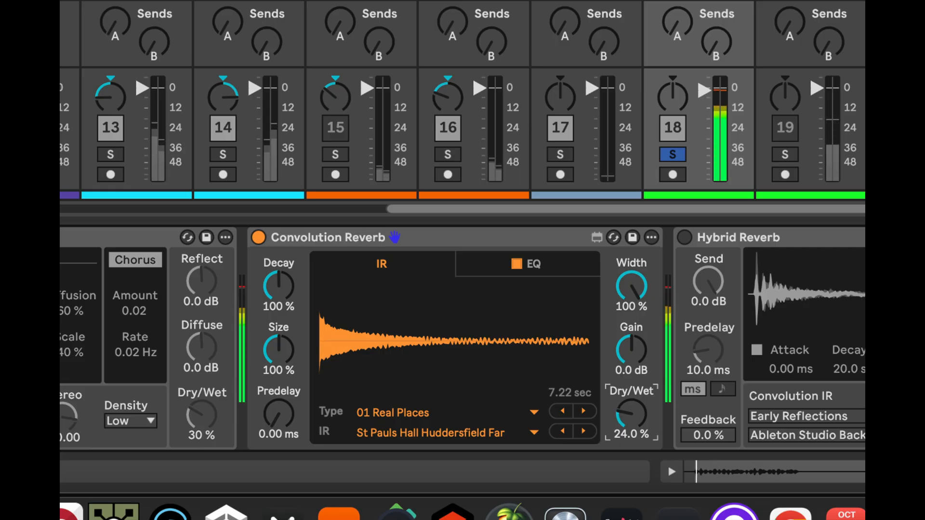
{"action": "left_click_drag", "start_coordinate": [625, 408], "coordinate": [626, 406]}
{"action": "left_click_drag", "start_coordinate": [632, 277], "coordinate": [632, 316]}
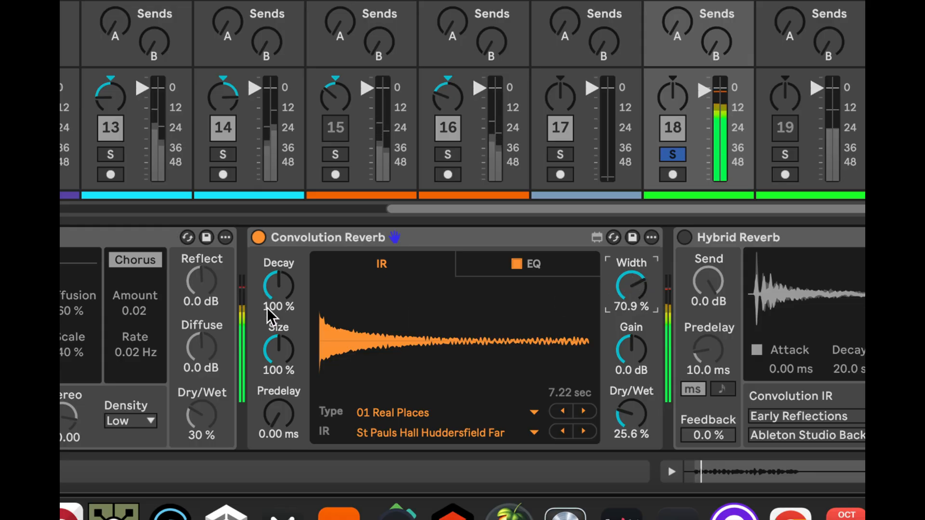
{"action": "left_click_drag", "start_coordinate": [278, 291], "coordinate": [278, 282]}
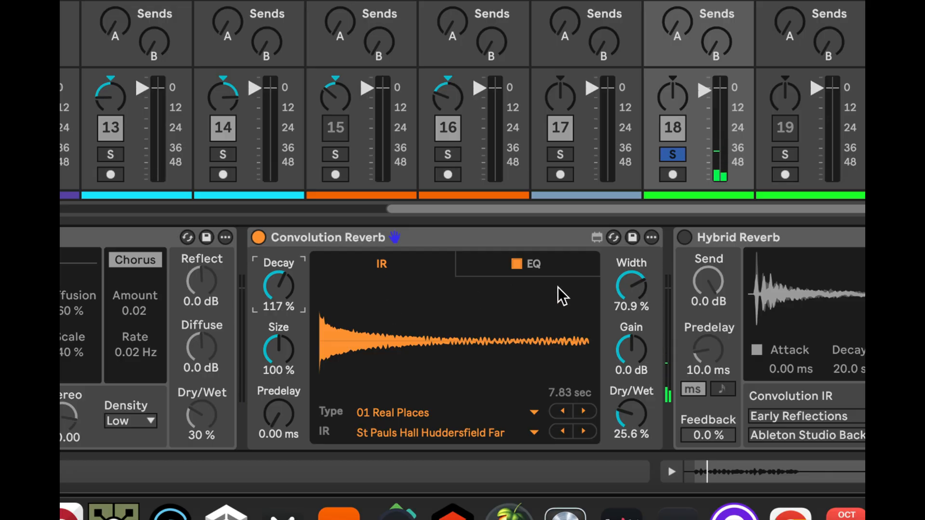
Check the Convolution Reverb's EQ curve, bypass that device and enable the Hybrid Reverb on the vocal track
{"action": "left_click", "coordinate": [564, 262]}
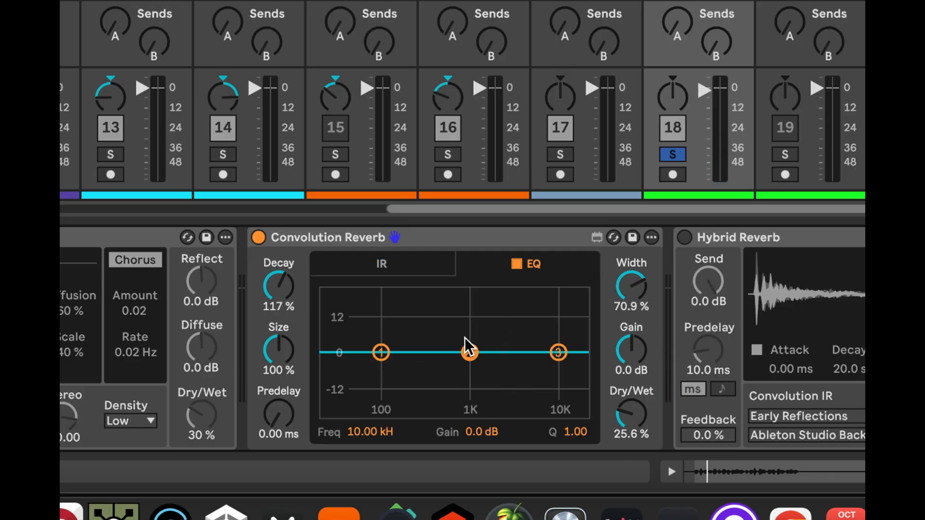
{"action": "left_click", "coordinate": [428, 264]}
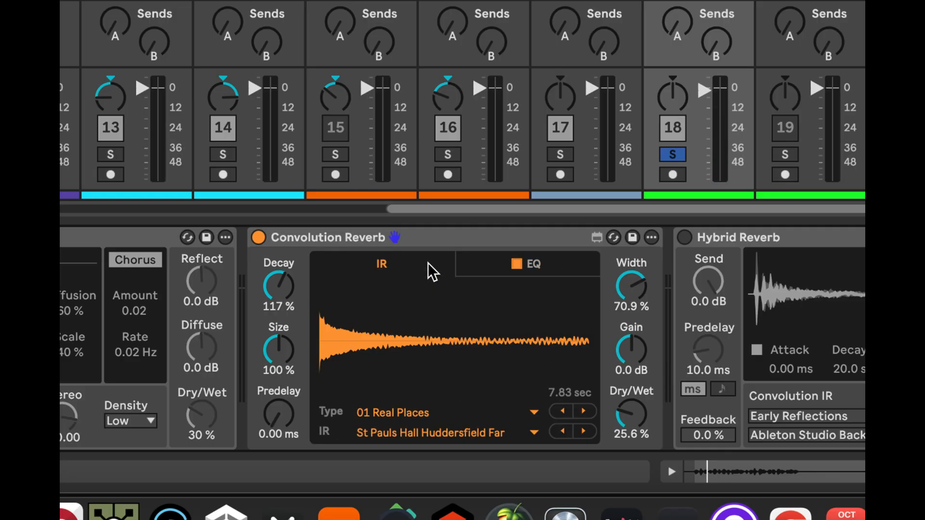
{"action": "left_click", "coordinate": [258, 237]}
{"action": "scroll", "coordinate": [498, 361], "scroll_direction": "right", "scroll_amount": 5}
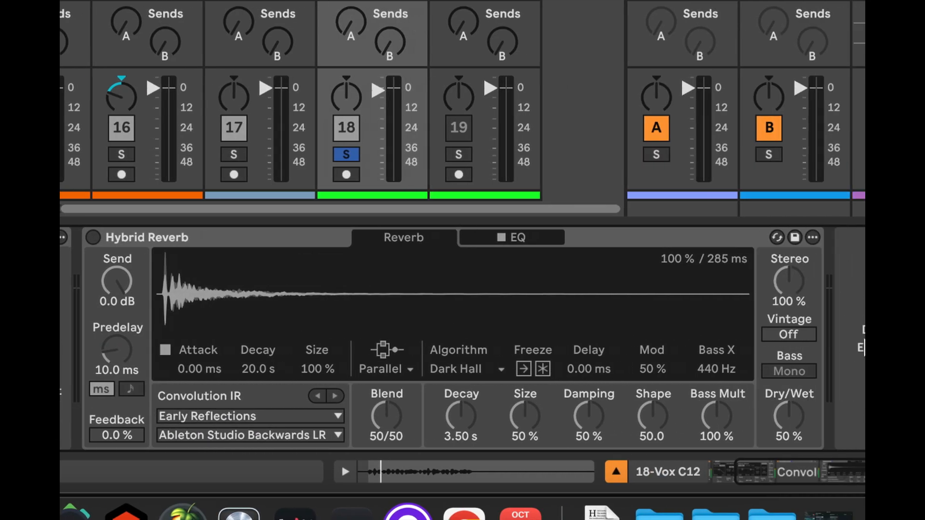
{"action": "left_click", "coordinate": [66, 236]}
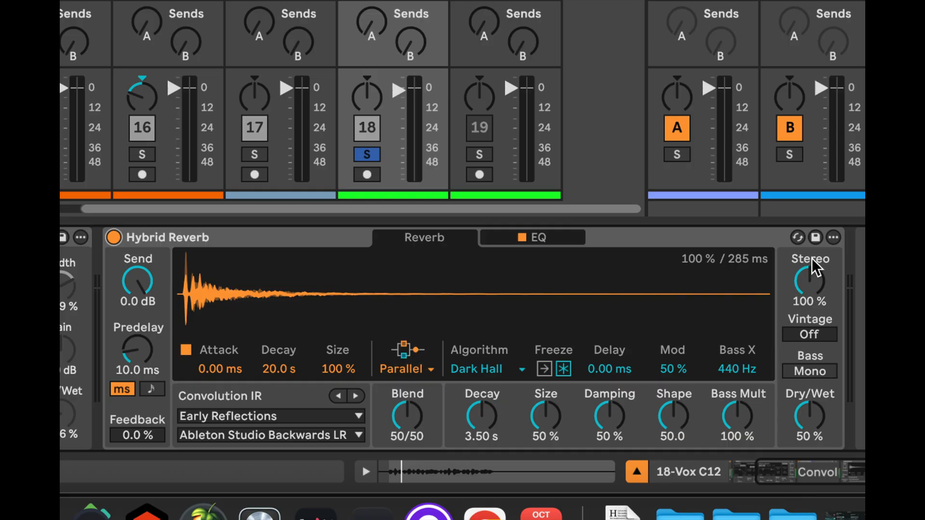
Switch the Hybrid Reverb's routing from Parallel to Serial and set its Blend to 60/40
{"action": "mouse_move", "coordinate": [412, 418]}
{"action": "left_mouse_down"}
{"action": "mouse_move", "coordinate": [412, 472]}
{"action": "mouse_move", "coordinate": [412, 381]}
{"action": "mouse_move", "coordinate": [413, 415]}
{"action": "left_mouse_up"}
{"action": "left_click", "coordinate": [412, 368]}
{"action": "left_click", "coordinate": [412, 385]}
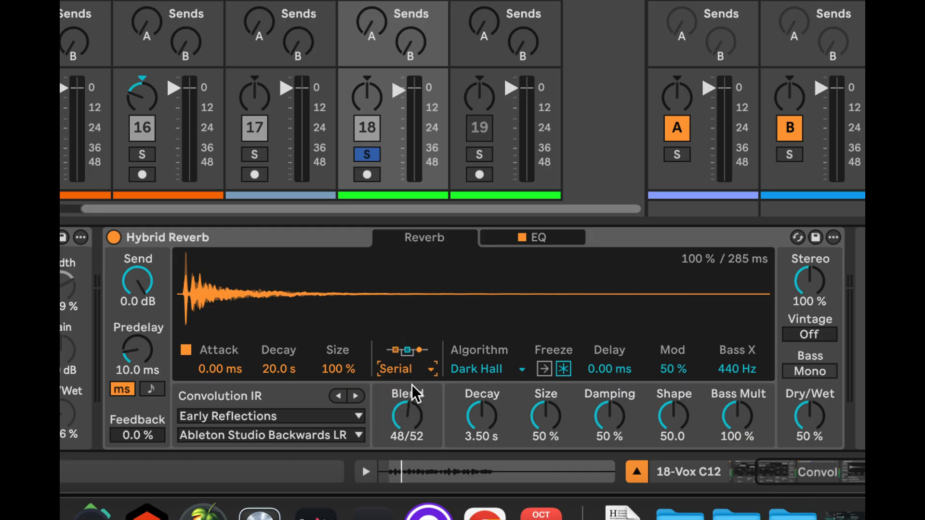
{"action": "left_click_drag", "start_coordinate": [405, 414], "coordinate": [406, 415]}
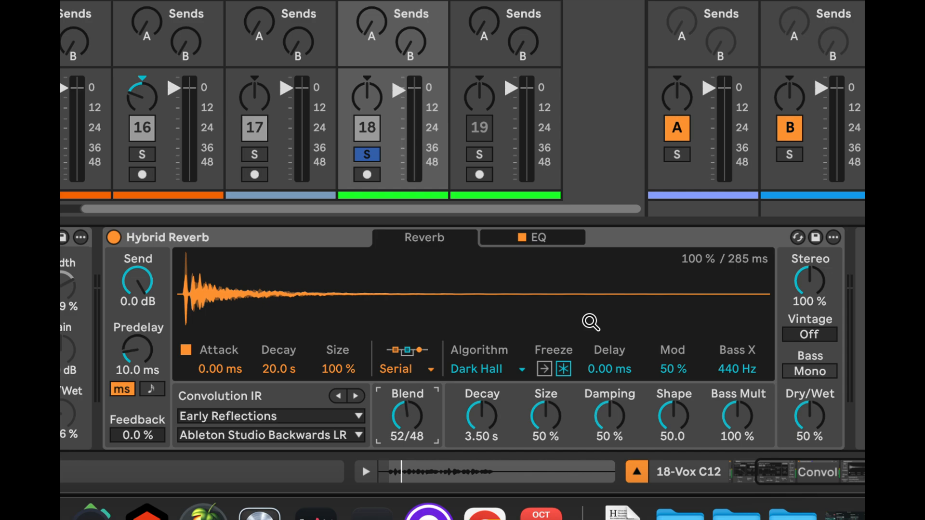
{"action": "mouse_move", "coordinate": [403, 421]}
{"action": "left_mouse_down"}
{"action": "mouse_move", "coordinate": [404, 429]}
{"action": "mouse_move", "coordinate": [404, 399]}
{"action": "mouse_move", "coordinate": [403, 428]}
{"action": "left_mouse_up"}
Try the Hybrid Reverb's Algorithm and Convolution routings, check its EQ curve, and return the routing to Serial
{"action": "left_click", "coordinate": [421, 367]}
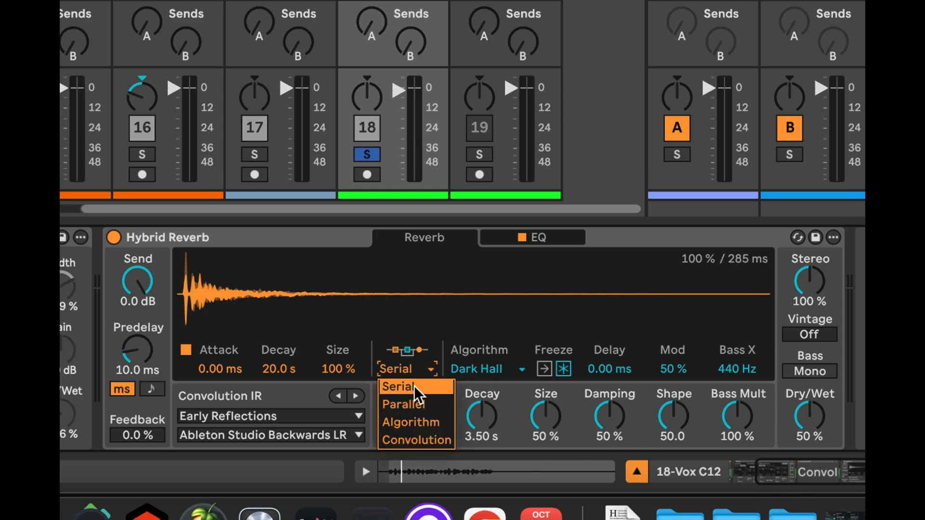
{"action": "left_click", "coordinate": [415, 418]}
{"action": "left_click", "coordinate": [418, 368]}
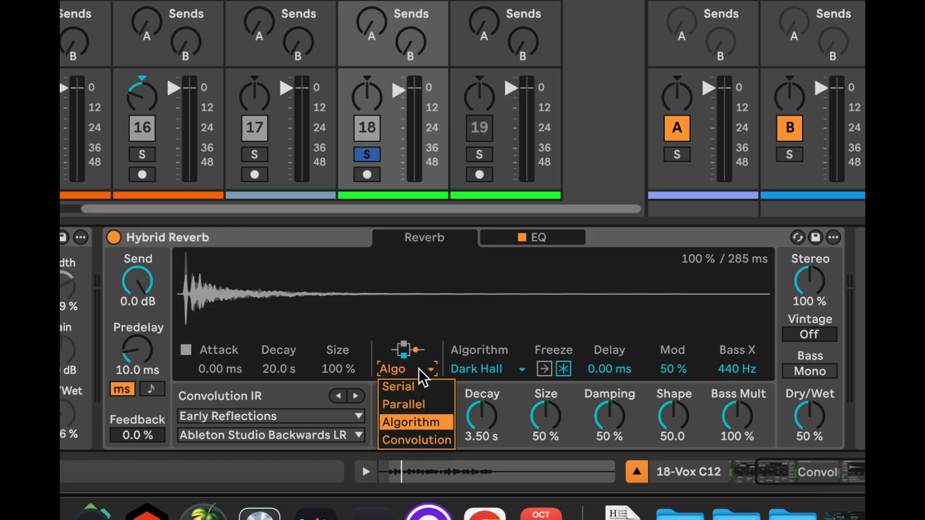
{"action": "left_click", "coordinate": [418, 430]}
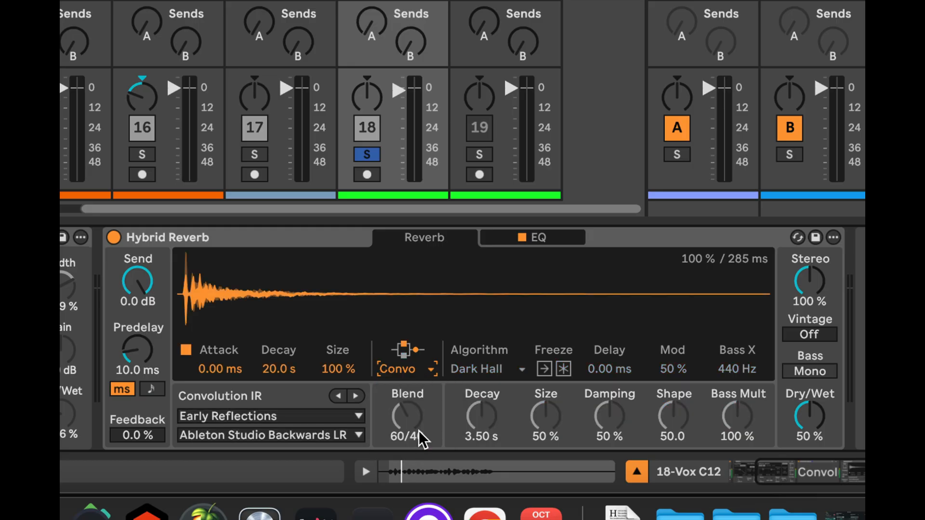
{"action": "left_click", "coordinate": [554, 232]}
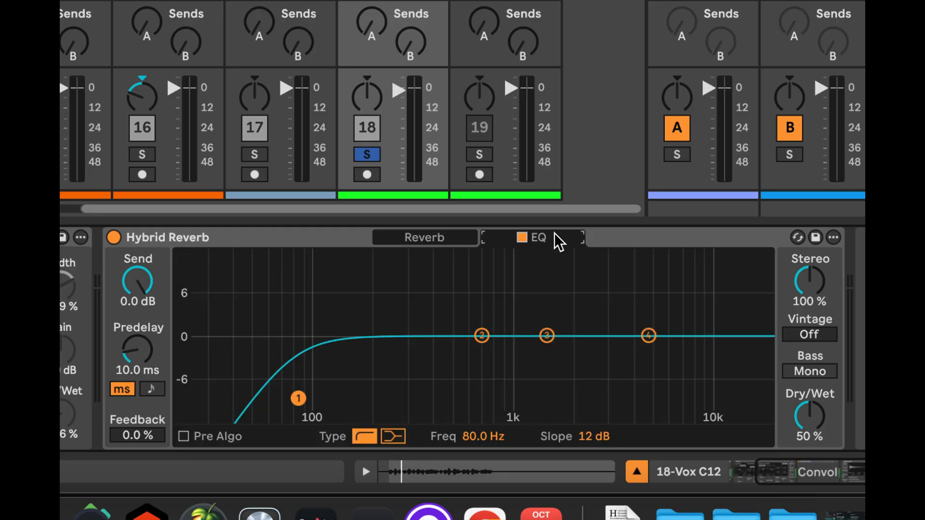
{"action": "left_click", "coordinate": [439, 236]}
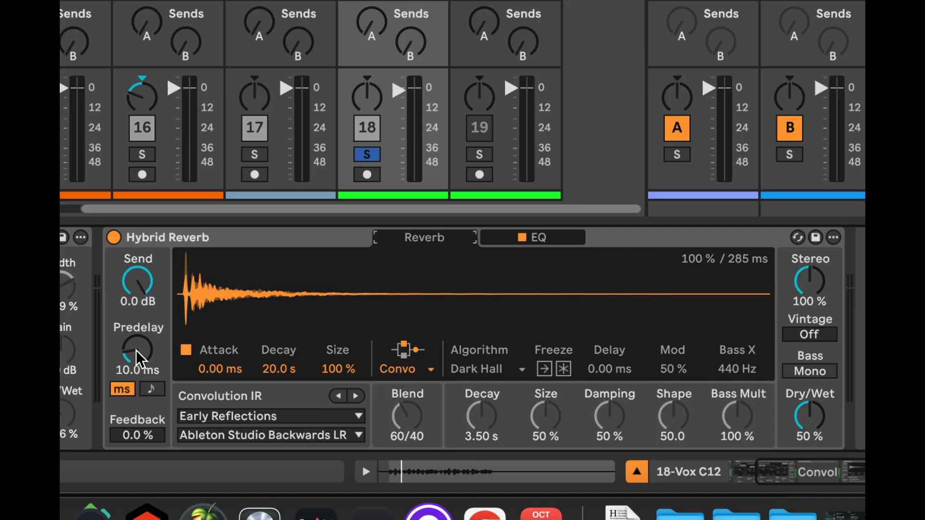
{"action": "left_click", "coordinate": [416, 369]}
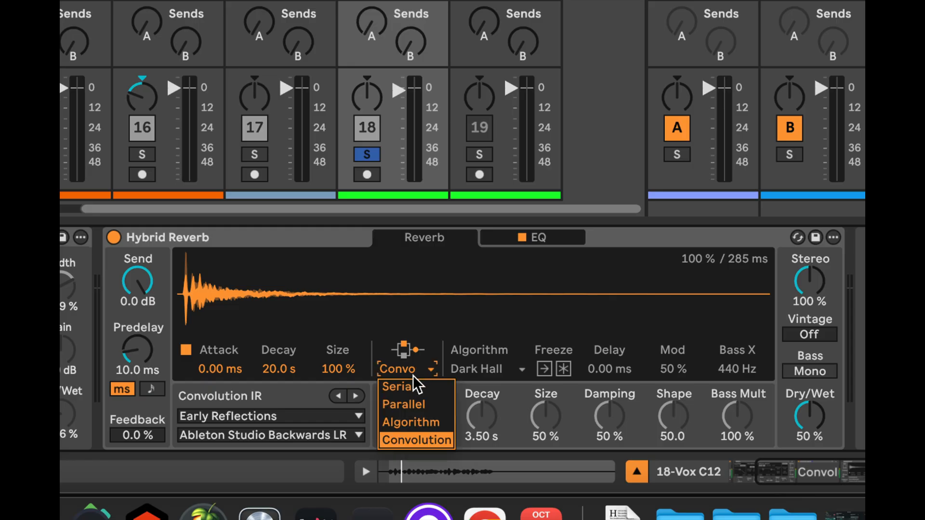
{"action": "left_click", "coordinate": [410, 385]}
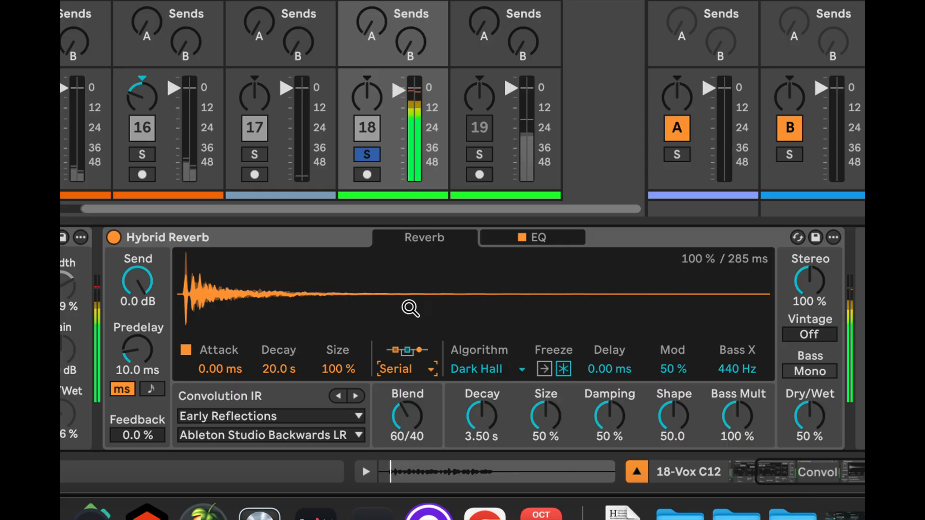
Set the Hybrid Reverb's Dry/Wet to 35 %, Blend to 37/63, algorithm Decay to 4.53 s and convolution Decay to 9.10 s
{"action": "left_click_drag", "start_coordinate": [815, 426], "coordinate": [815, 439]}
{"action": "left_click_drag", "start_coordinate": [395, 424], "coordinate": [395, 448]}
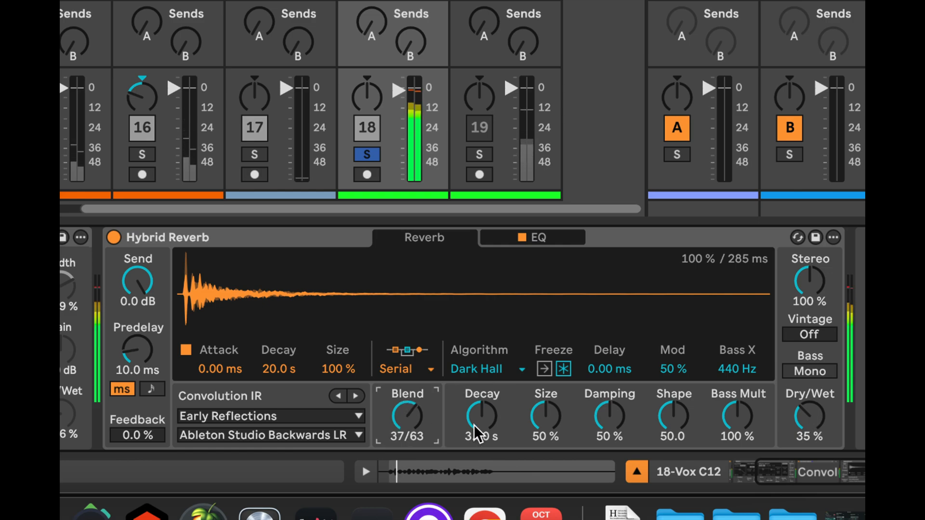
{"action": "left_click_drag", "start_coordinate": [477, 432], "coordinate": [476, 422]}
{"action": "mouse_move", "coordinate": [278, 369]}
{"action": "left_mouse_down"}
{"action": "mouse_move", "coordinate": [278, 393]}
{"action": "mouse_move", "coordinate": [276, 366]}
{"action": "mouse_move", "coordinate": [285, 359]}
{"action": "left_mouse_up"}
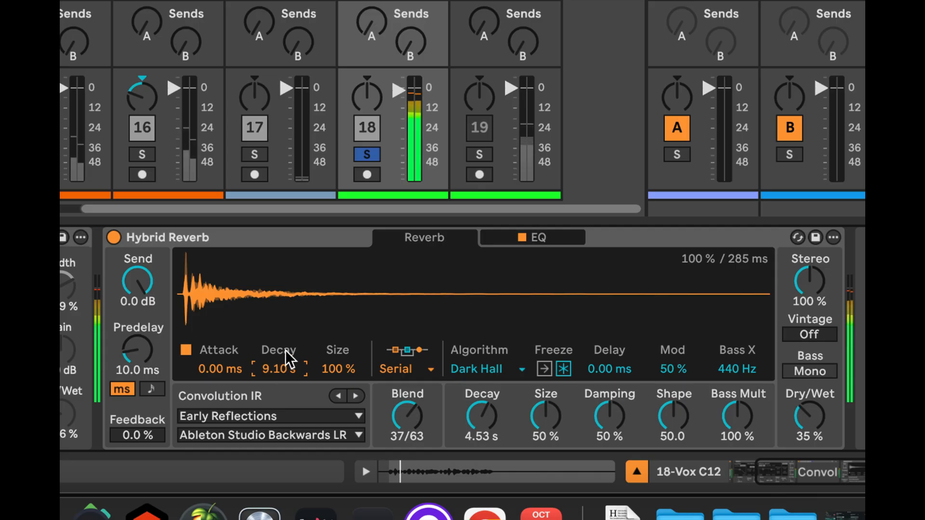